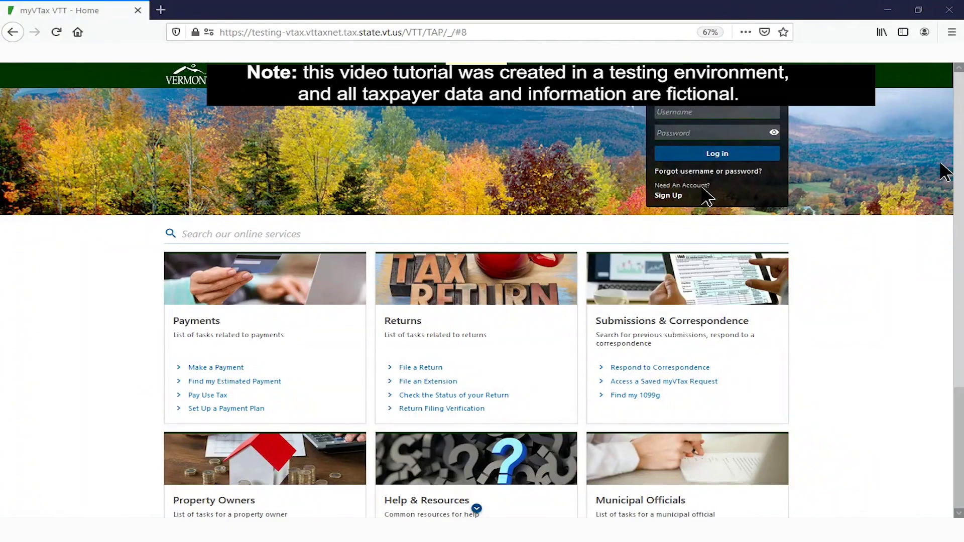
Start a myVTax sign-up as an accountant or other tax professional via the 3rd Party Registration link
{"action": "left_click", "coordinate": [669, 196]}
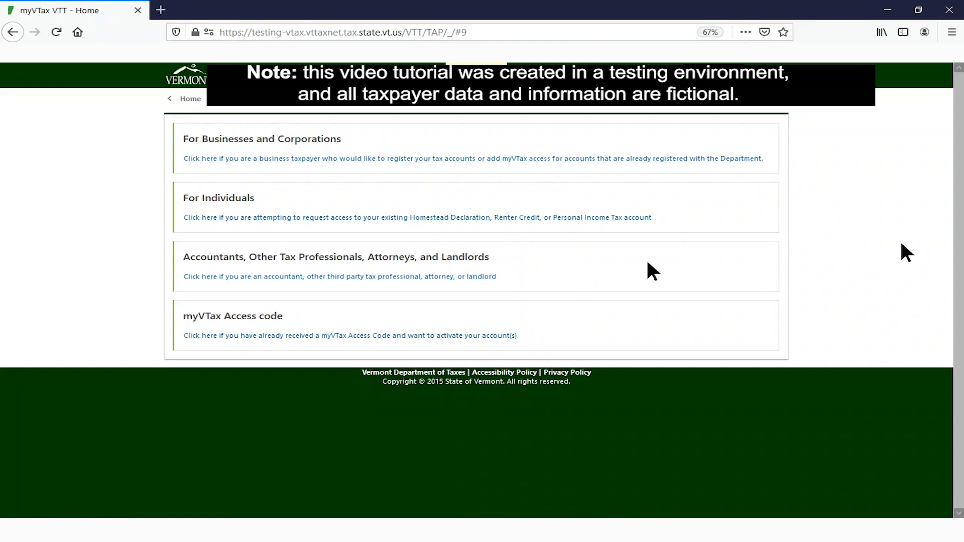
{"action": "left_click", "coordinate": [458, 277]}
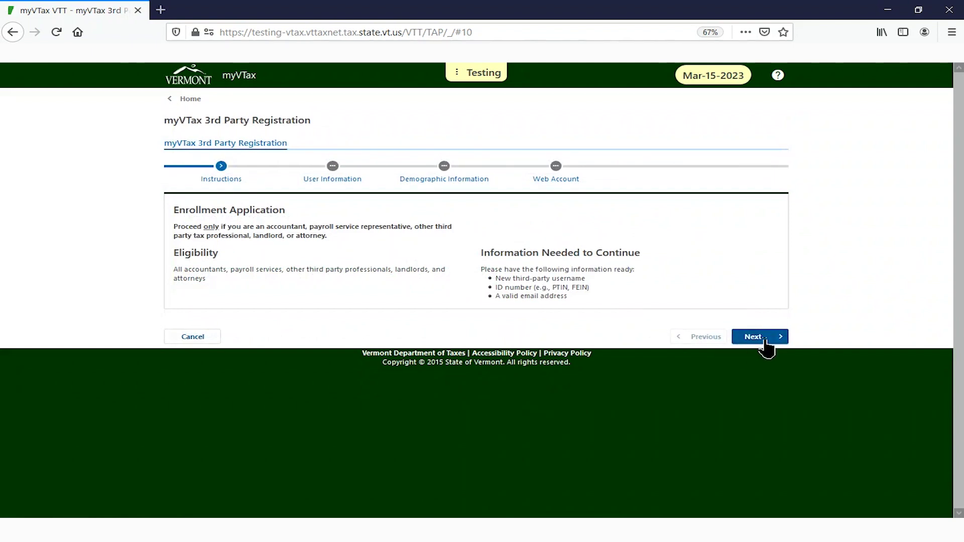
Move to User Information and choose Preparer/Accountant/Other entity type with Preparer Tax ID
{"action": "left_click", "coordinate": [764, 341]}
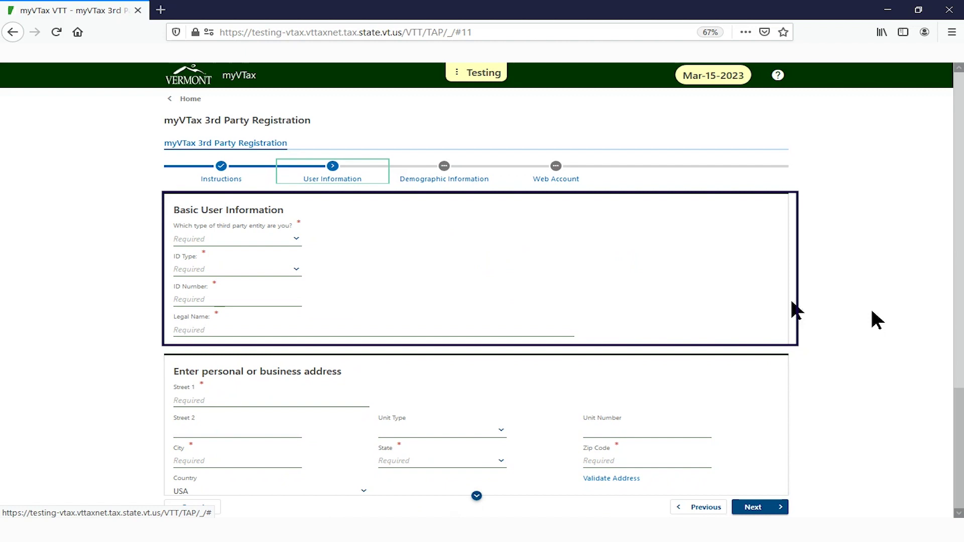
{"action": "left_click", "coordinate": [296, 240]}
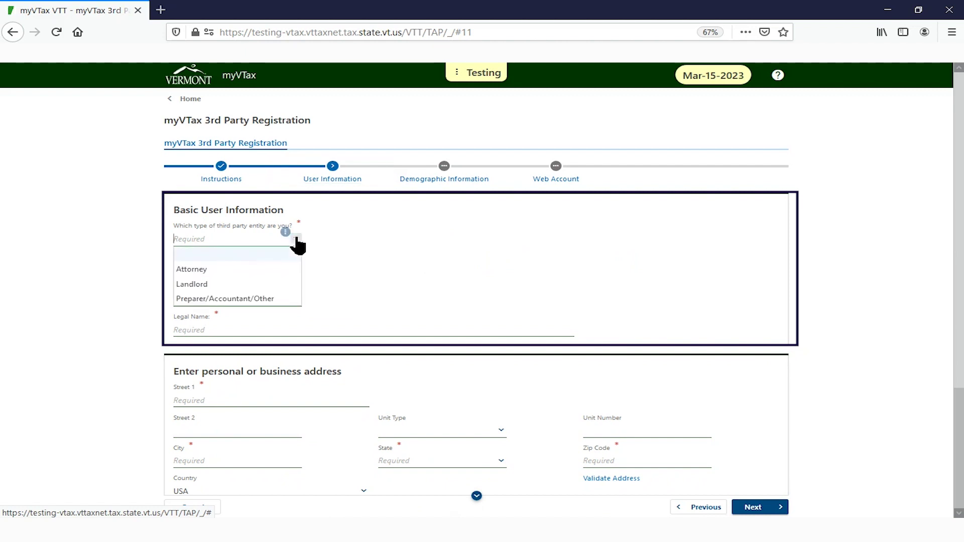
{"action": "left_click", "coordinate": [237, 297]}
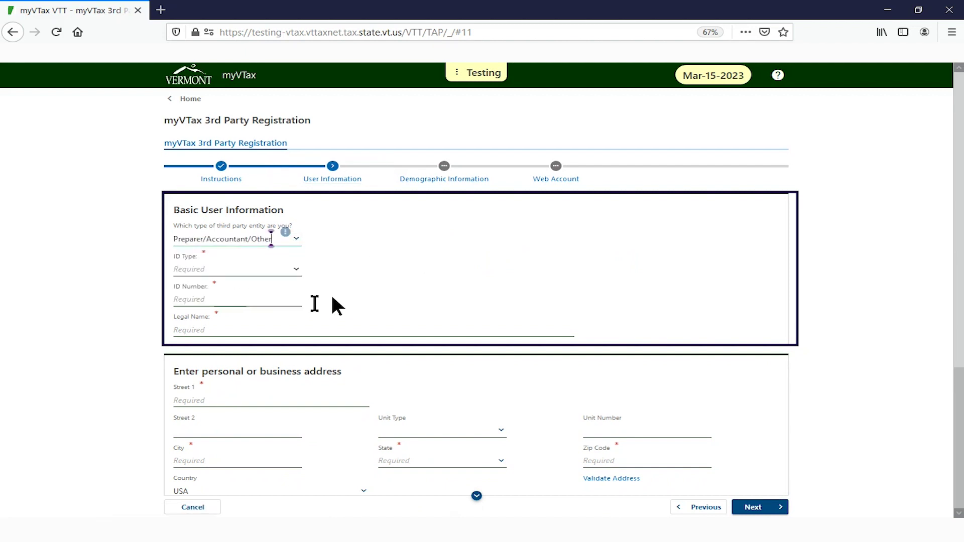
{"action": "left_click", "coordinate": [296, 271]}
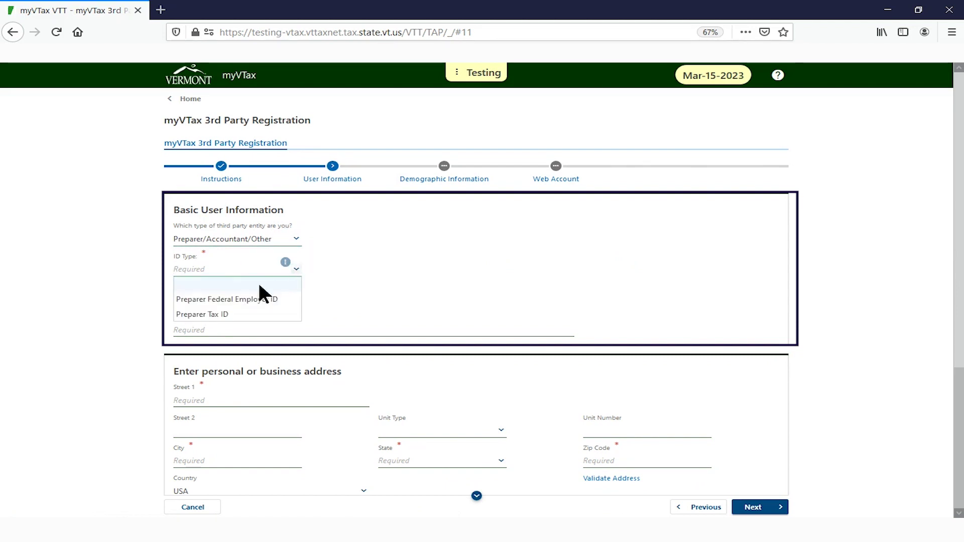
{"action": "left_click", "coordinate": [210, 315]}
Enter the preparer's tax ID number and first name, then go to the last name field
{"action": "left_click", "coordinate": [206, 299]}
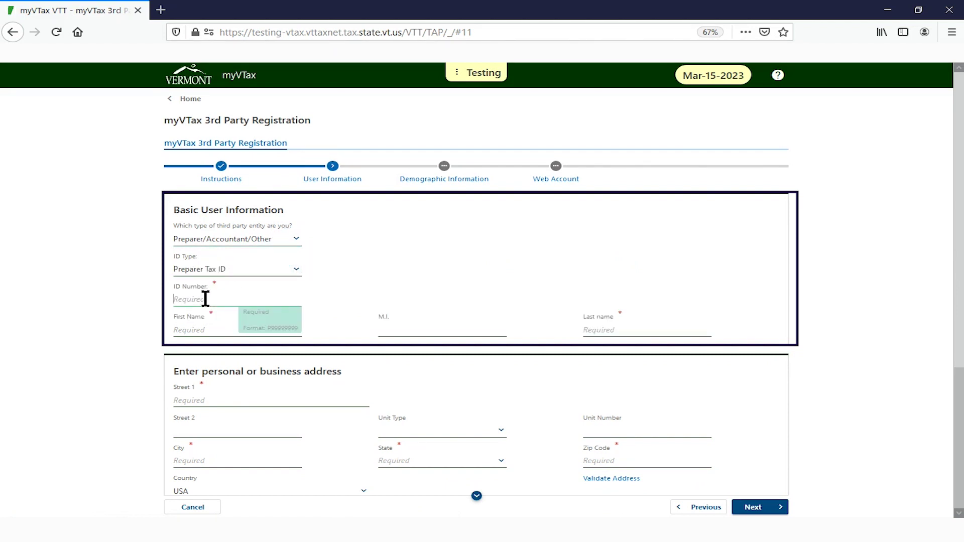
{"action": "type", "text": "P1234567"}
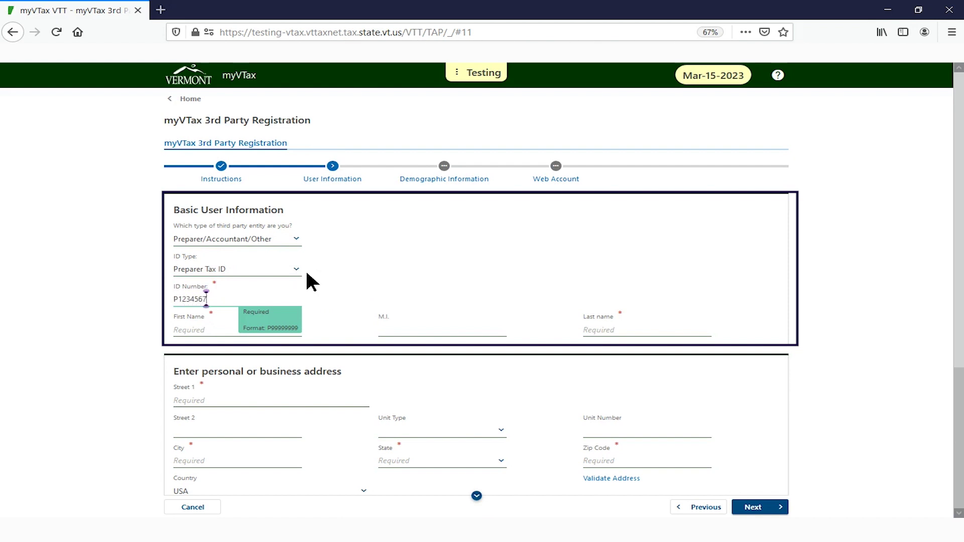
{"action": "type", "text": "8"}
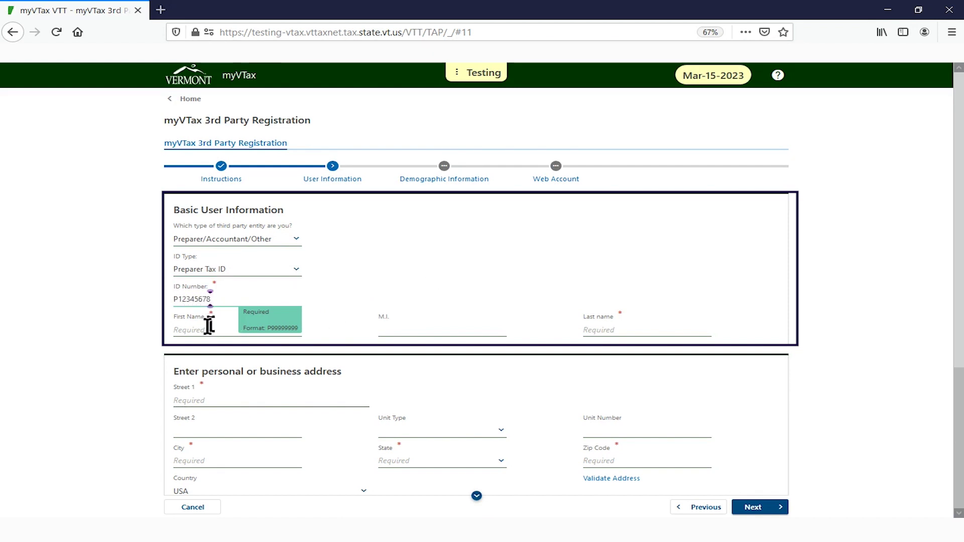
{"action": "left_click", "coordinate": [209, 326]}
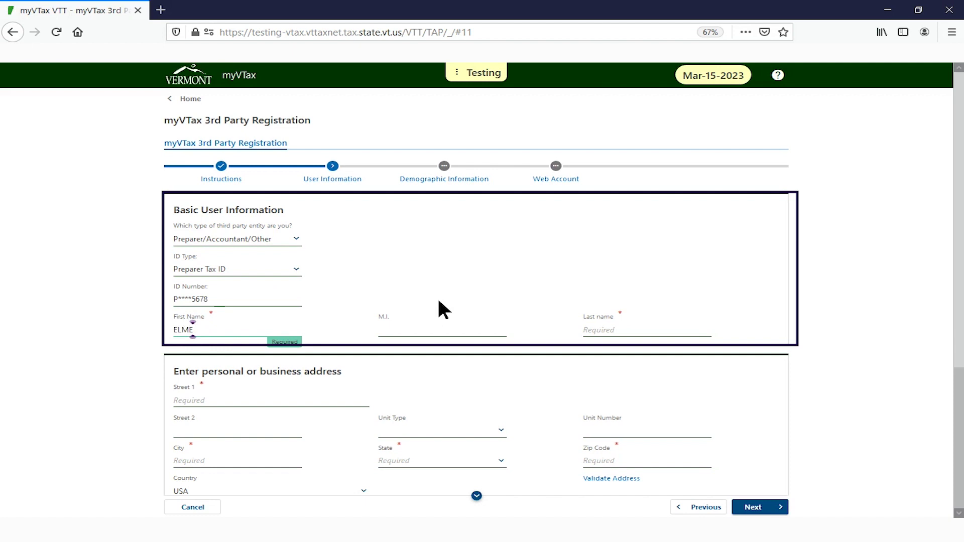
{"action": "left_click", "coordinate": [637, 330]}
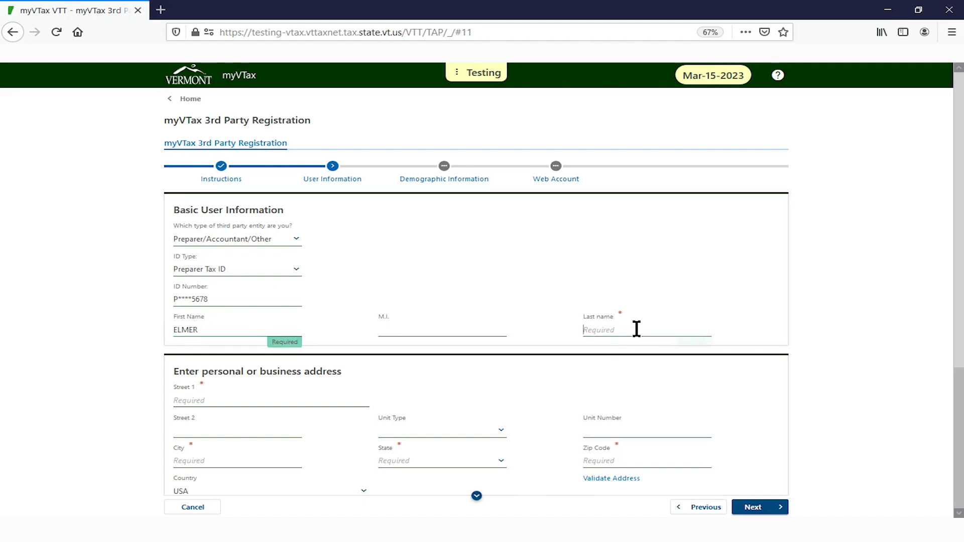
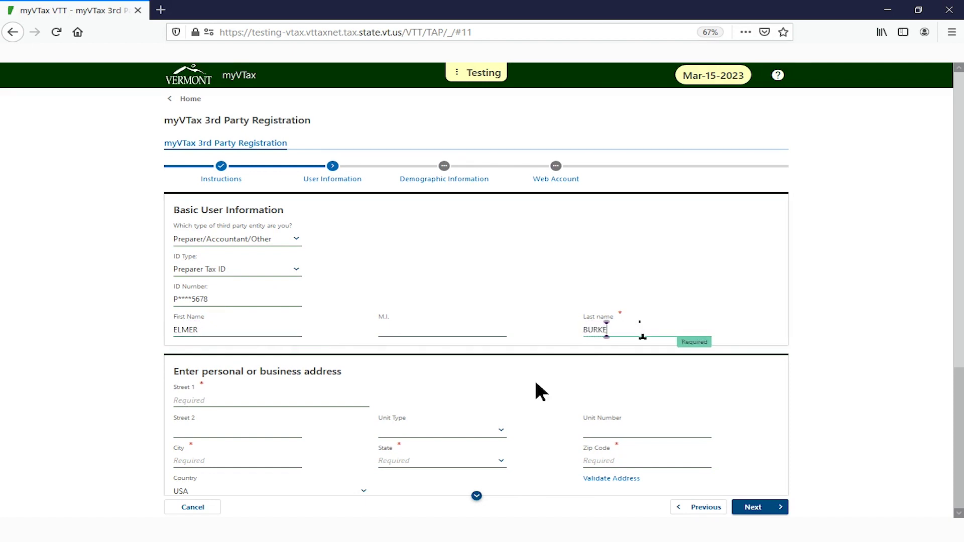
Finish the last name and enter the street line, FLOOR unit type, unit number and city
{"action": "scroll", "coordinate": [537, 384], "scroll_direction": "down", "scroll_amount": 3}
{"action": "left_click", "coordinate": [288, 282]}
{"action": "type", "text": "13"}
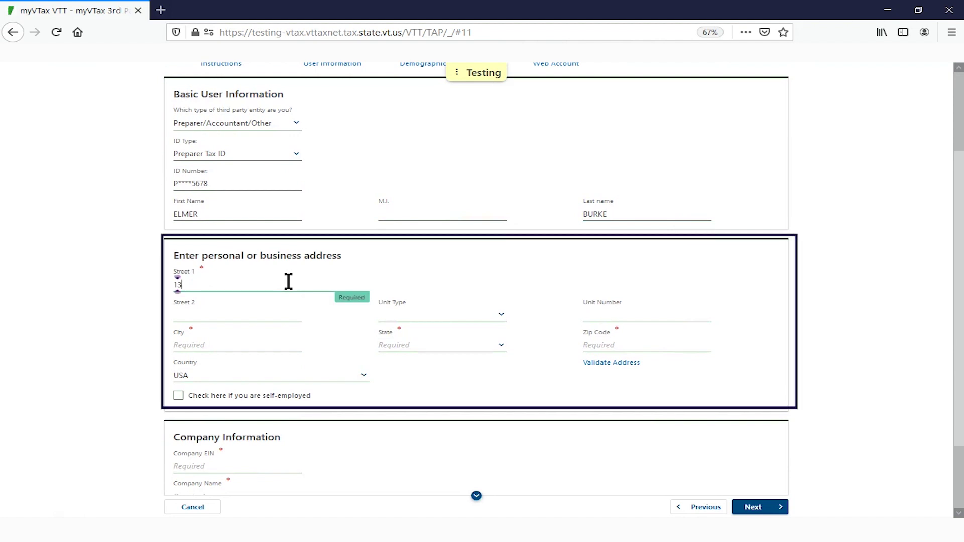
{"action": "type", "text": "3 STATE STREET"}
{"action": "left_click", "coordinate": [502, 316]}
{"action": "left_click", "coordinate": [401, 421]}
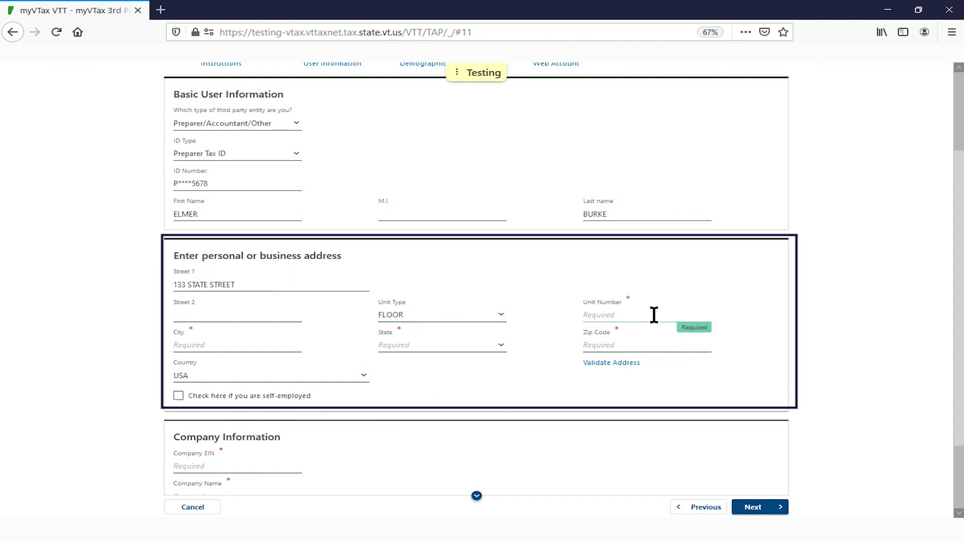
{"action": "left_click", "coordinate": [654, 315]}
{"action": "type", "text": "3"}
{"action": "left_click", "coordinate": [226, 342]}
{"action": "type", "text": "MONTPEL"}
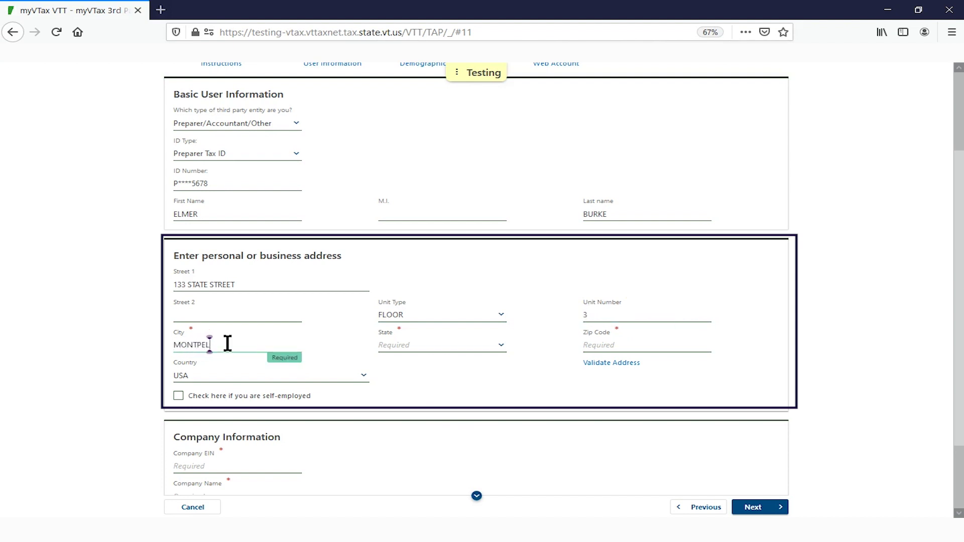
{"action": "type", "text": "IER"}
Set the state to Vermont, enter the ZIP code, and accept the verified address
{"action": "left_click", "coordinate": [441, 344]}
{"action": "type", "text": "v"}
{"action": "key", "text": "Return"}
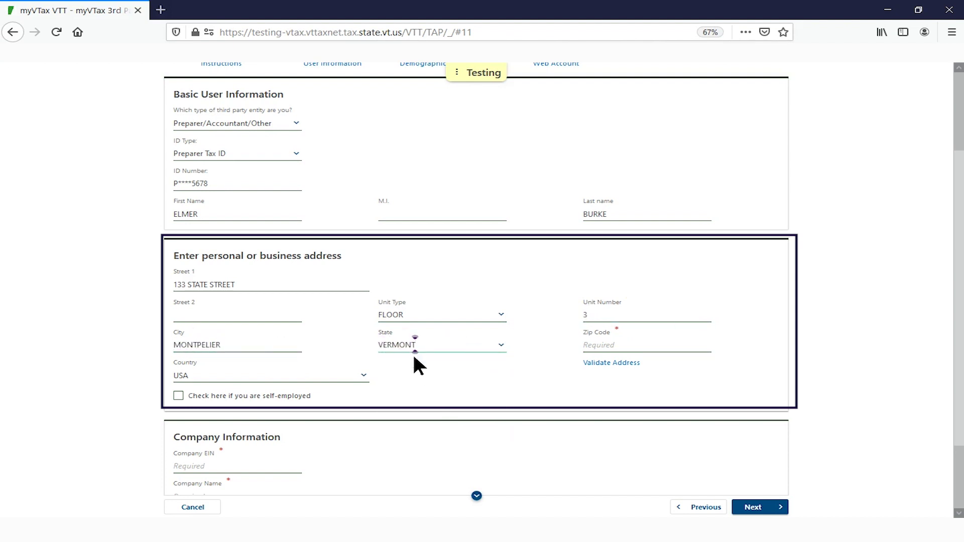
{"action": "left_click", "coordinate": [642, 345]}
{"action": "type", "text": "05633"}
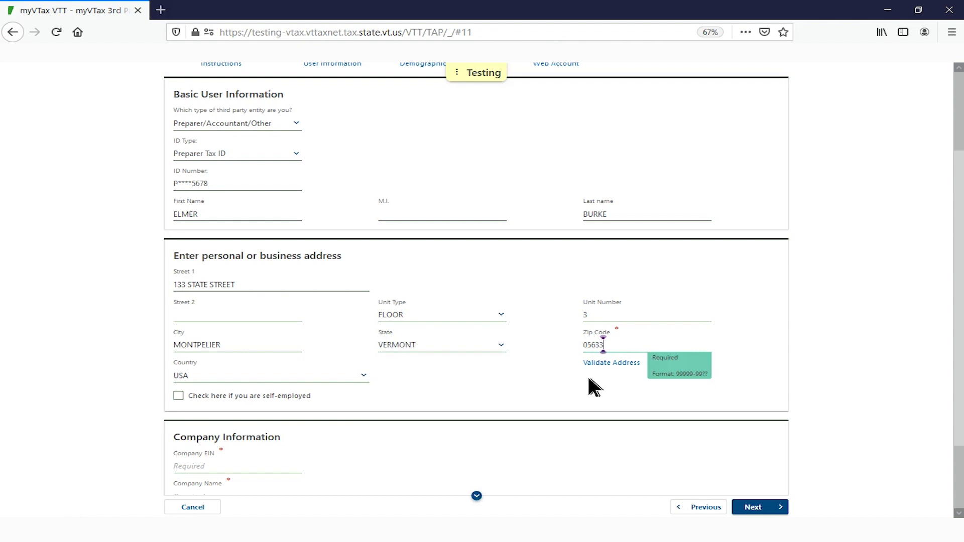
{"action": "left_click", "coordinate": [610, 363]}
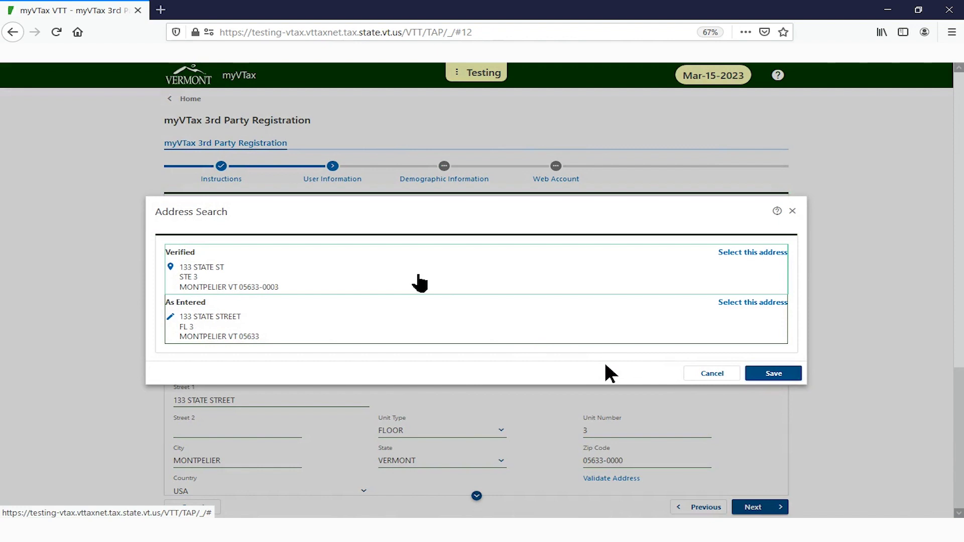
{"action": "left_click", "coordinate": [419, 279]}
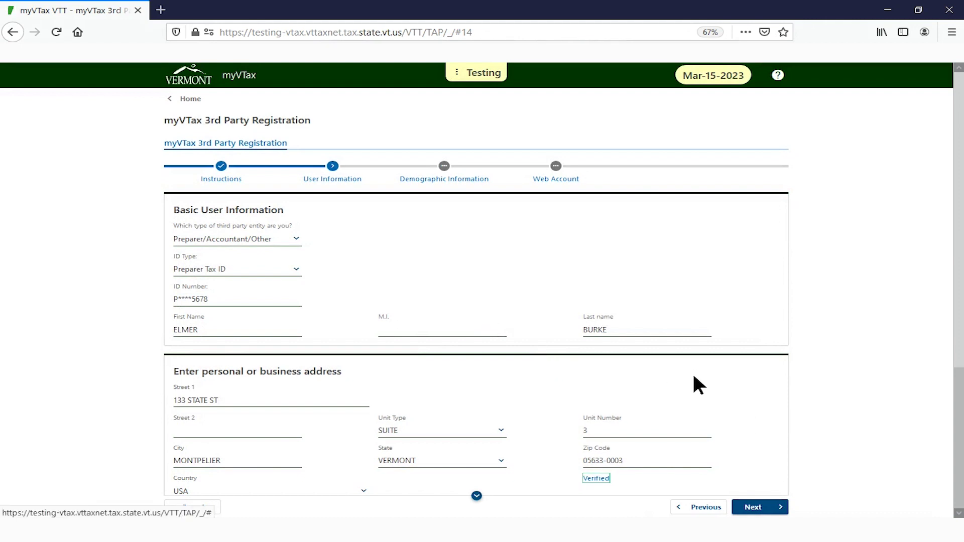
Check and then uncheck the self-employed box so the company fields remain
{"action": "scroll", "coordinate": [693, 367], "scroll_direction": "down", "scroll_amount": 5}
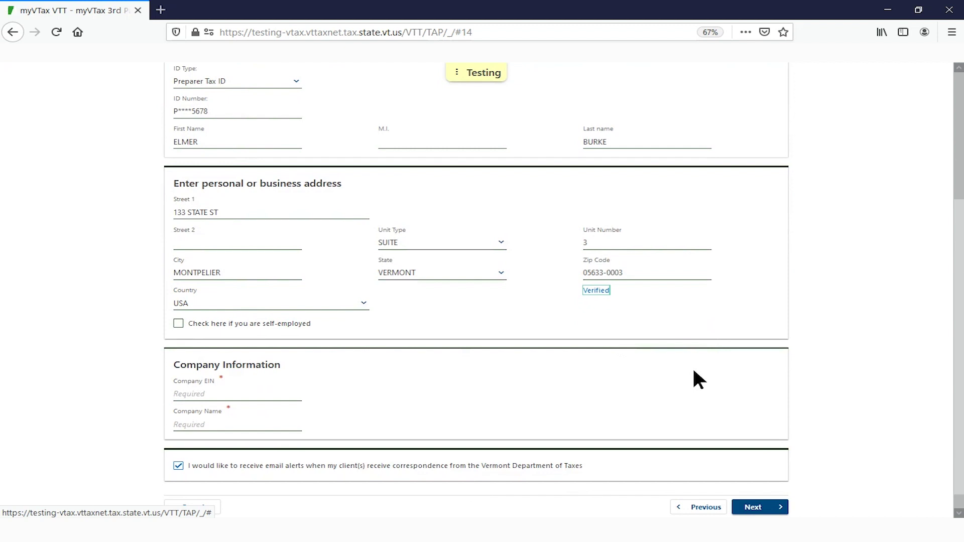
{"action": "scroll", "coordinate": [693, 371], "scroll_direction": "up", "scroll_amount": 1}
{"action": "scroll", "coordinate": [693, 374], "scroll_direction": "down", "scroll_amount": 1}
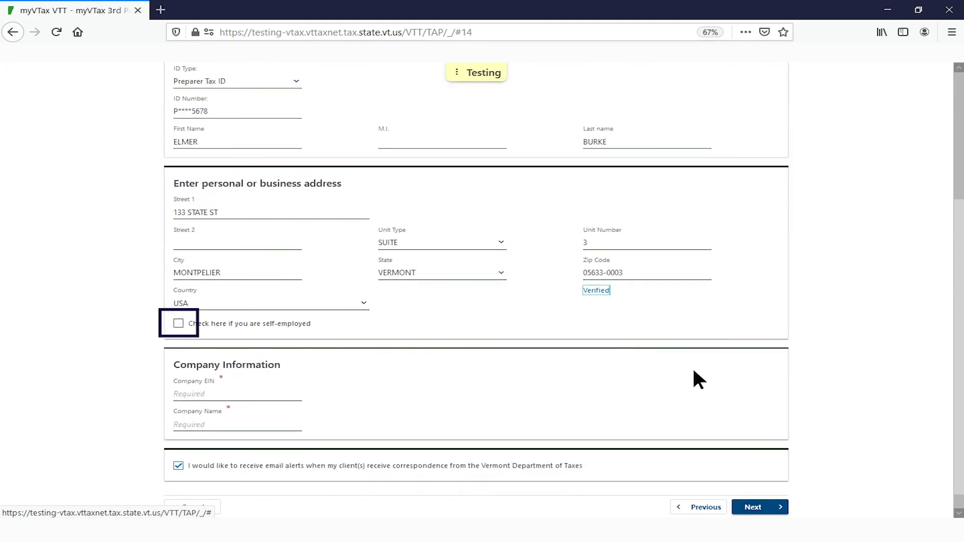
{"action": "left_click", "coordinate": [179, 322]}
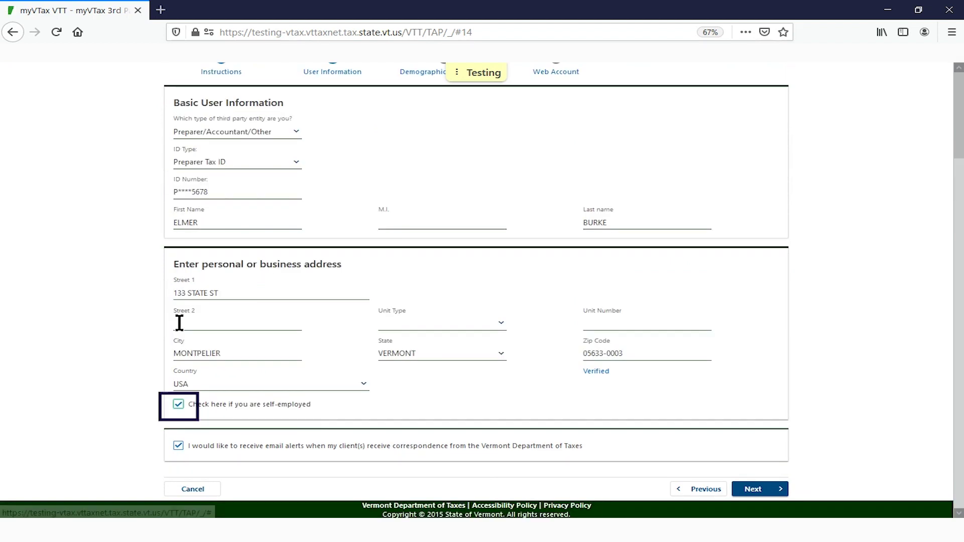
{"action": "left_click", "coordinate": [179, 404]}
Enter the company's EIN and the company name under Company Information
{"action": "scroll", "coordinate": [56, 306], "scroll_direction": "down", "scroll_amount": 2}
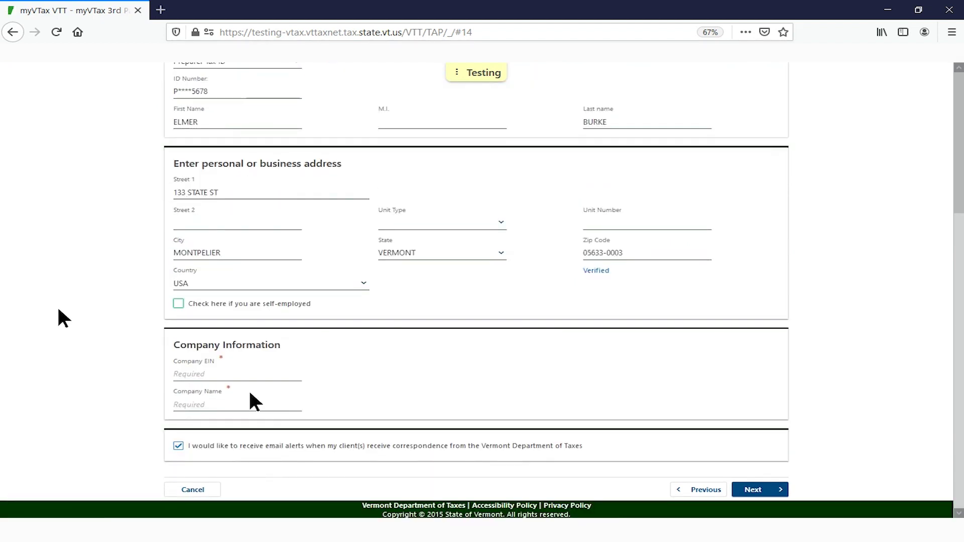
{"action": "left_click", "coordinate": [237, 376]}
{"action": "type", "text": "12-3456789"}
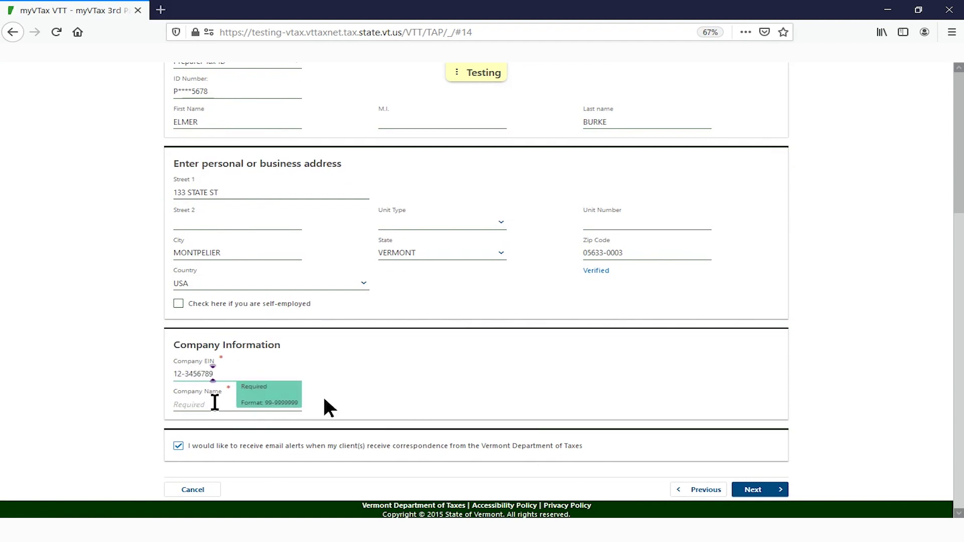
{"action": "left_click", "coordinate": [288, 402]}
{"action": "type", "text": "Burke Family CPA"}
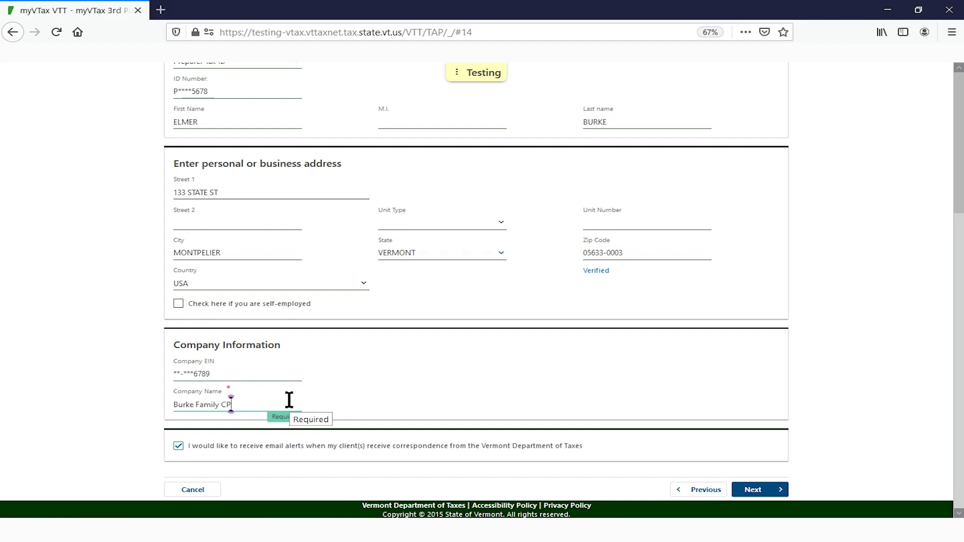
{"action": "key", "text": "Tab"}
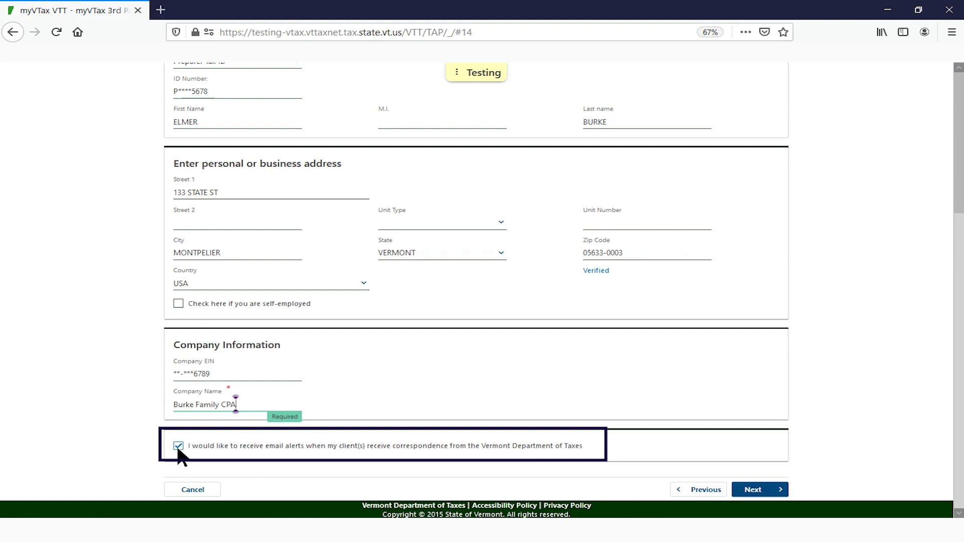
Advance to Demographic Information and enter the contact email in both email fields
{"action": "left_click", "coordinate": [759, 491]}
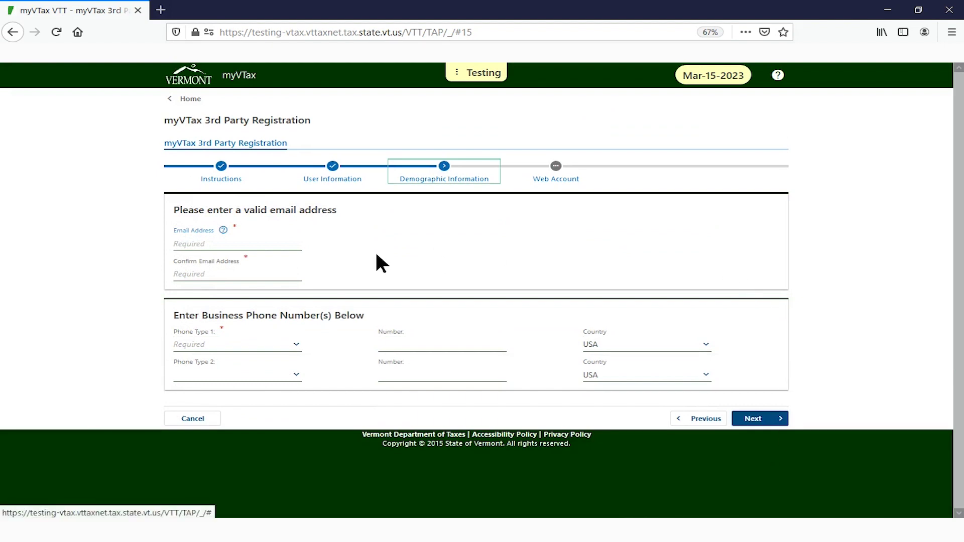
{"action": "left_click", "coordinate": [298, 243]}
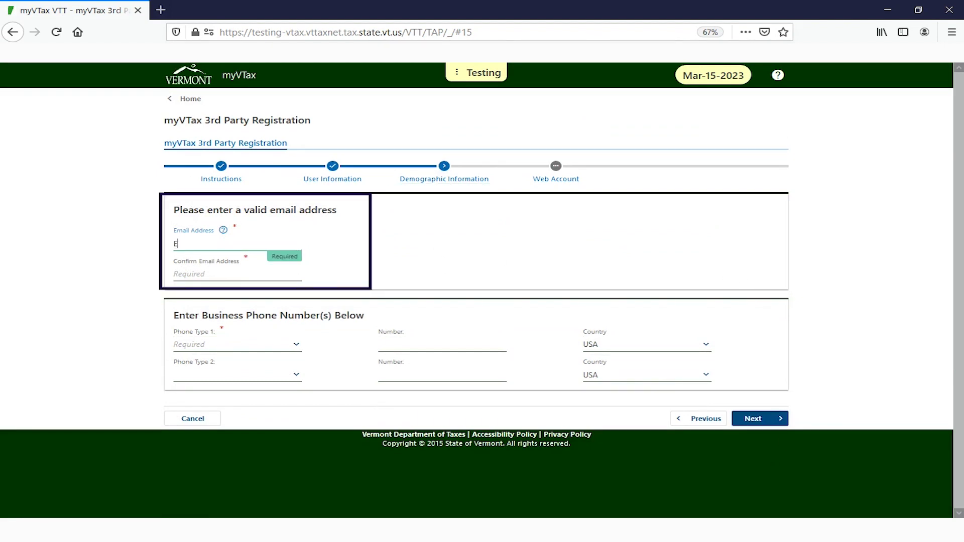
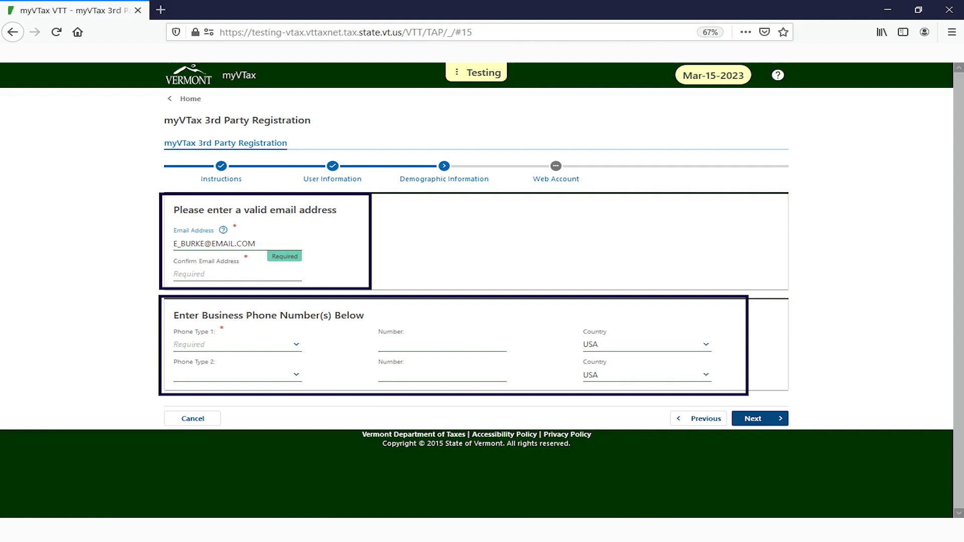
{"action": "left_click", "coordinate": [241, 272]}
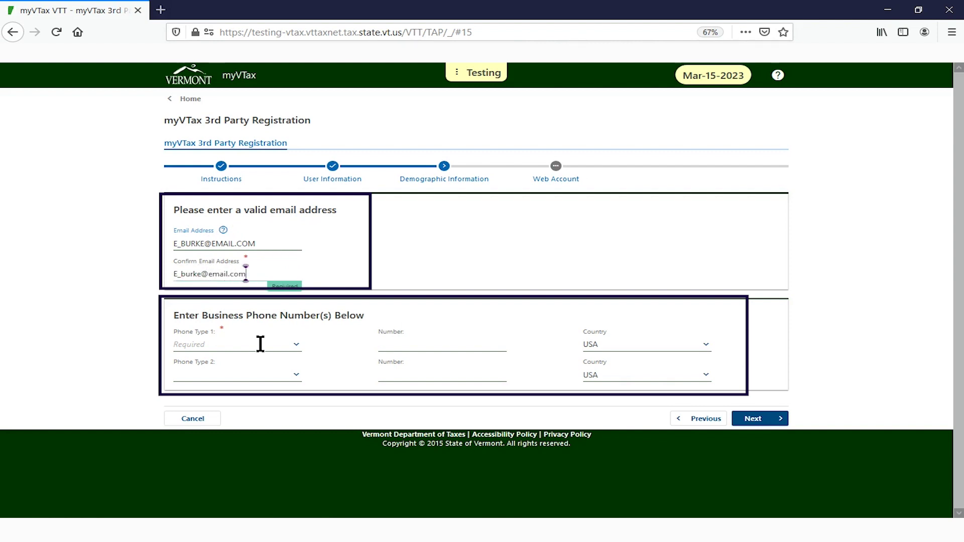
Add a Business Phone number as Phone Type 1 and proceed to web account setup
{"action": "left_click", "coordinate": [259, 345]}
{"action": "left_click", "coordinate": [203, 375]}
{"action": "left_click", "coordinate": [420, 345]}
{"action": "type", "text": "(802) 123-4567"}
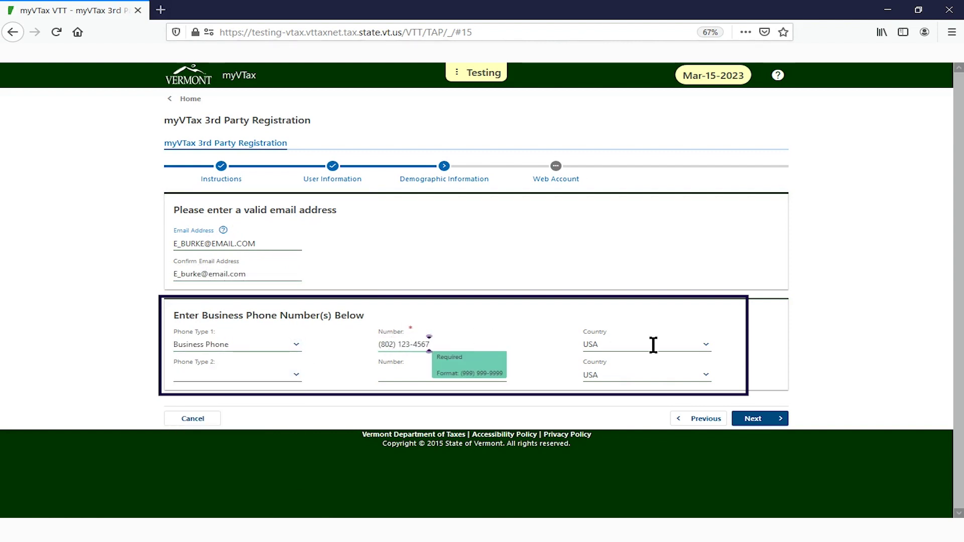
{"action": "left_click", "coordinate": [753, 419]}
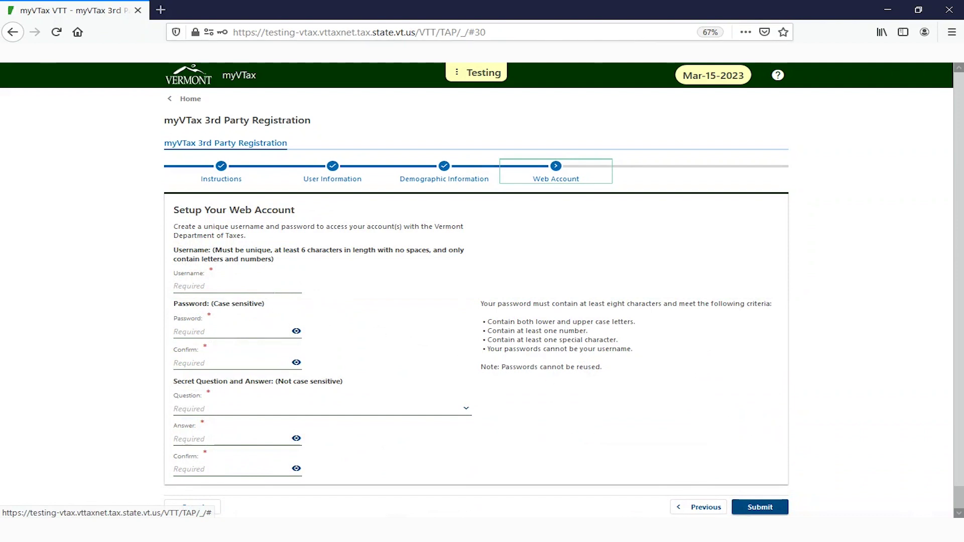
Enter a username and the account password, confirming the password
{"action": "left_click", "coordinate": [276, 287]}
{"action": "type", "text": "b"}
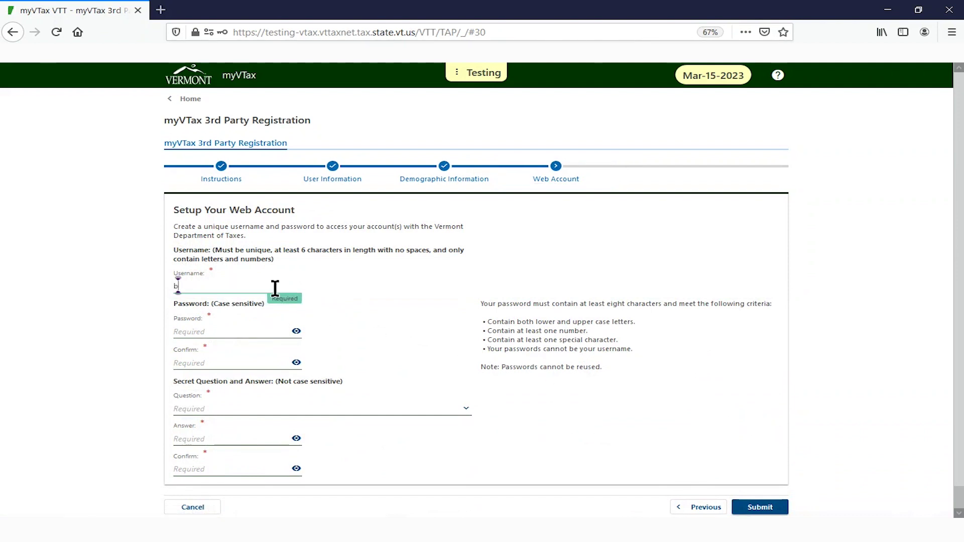
{"action": "type", "text": "urkeCPA"}
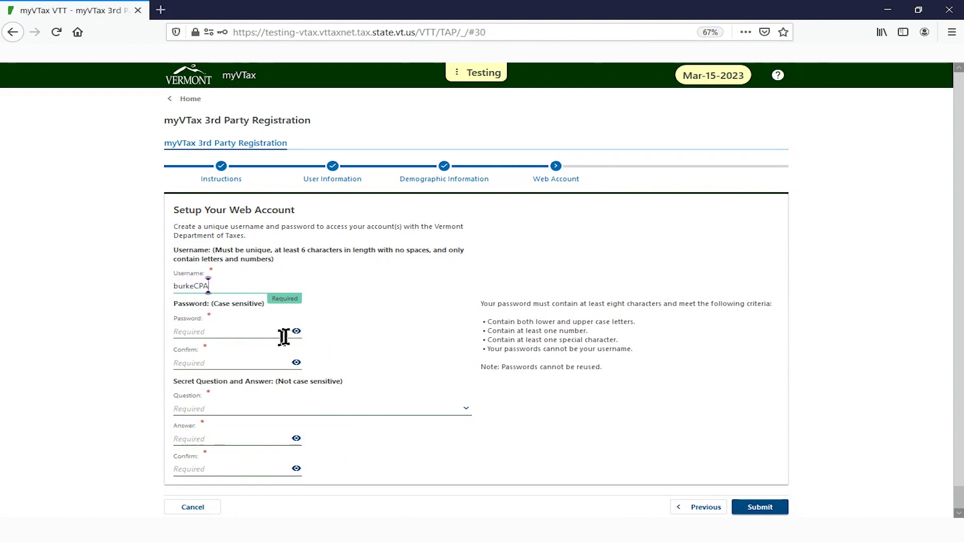
{"action": "left_click", "coordinate": [246, 333]}
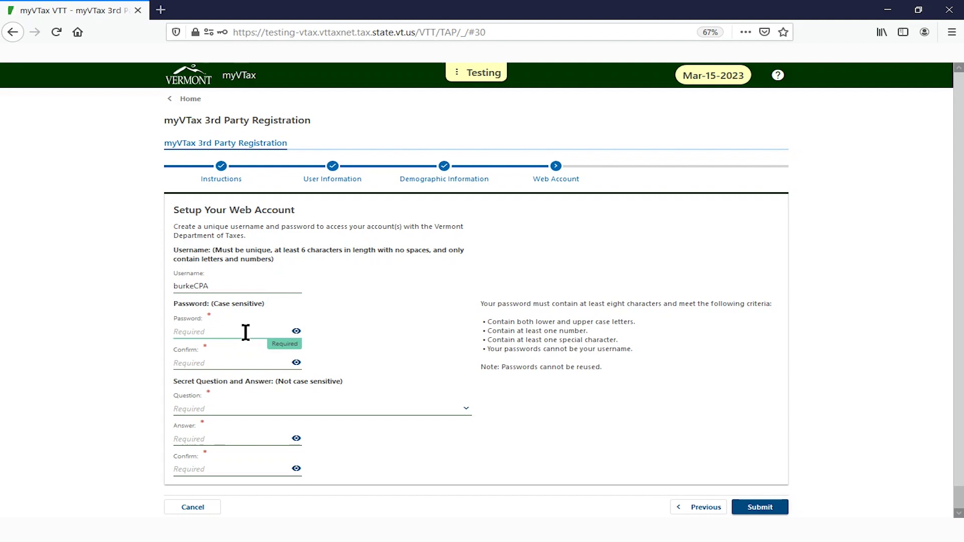
{"action": "type", "text": "•••••••••"}
{"action": "left_click", "coordinate": [243, 364]}
{"action": "type", "text": "•••••••••"}
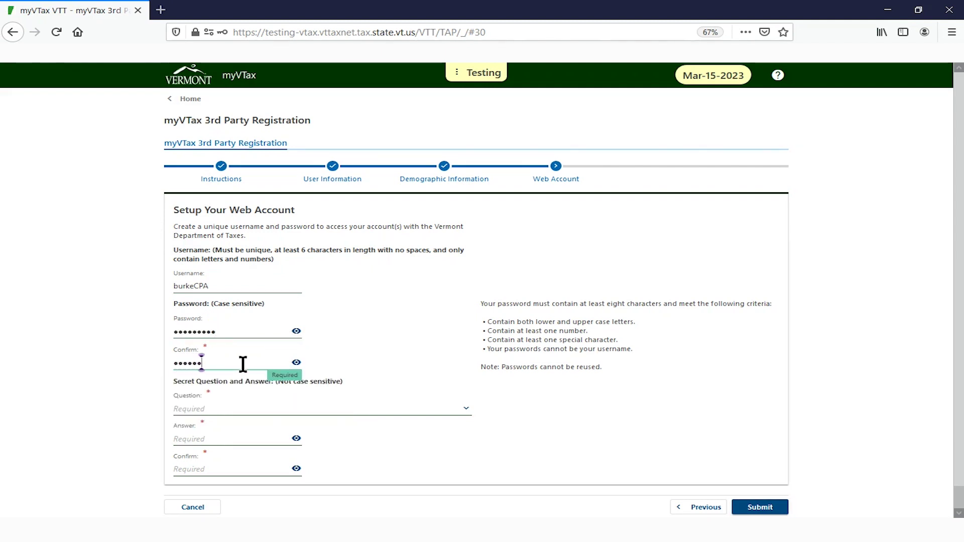
Choose the 'What is name of the street you grew up on?' question and enter its answer twice
{"action": "left_click", "coordinate": [466, 408]}
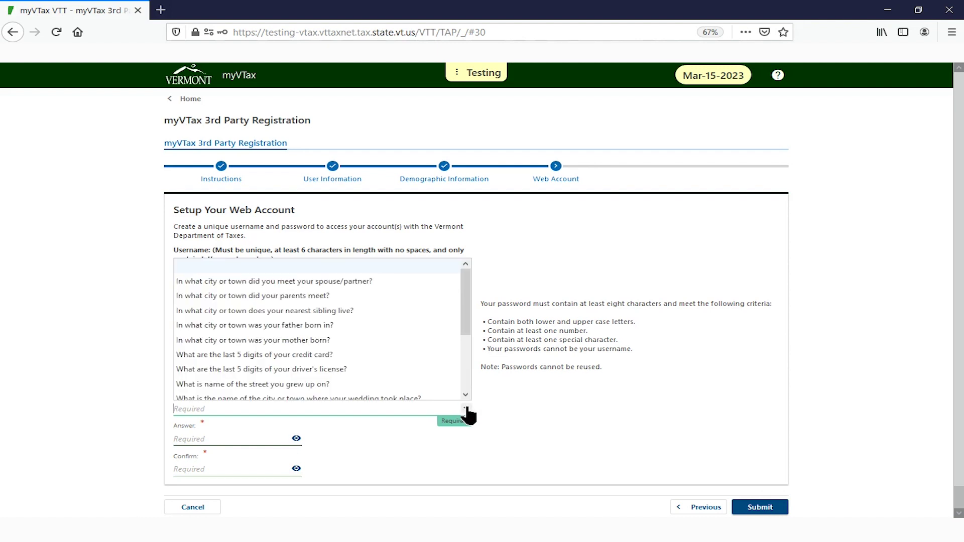
{"action": "left_click", "coordinate": [298, 383]}
{"action": "left_click", "coordinate": [273, 439]}
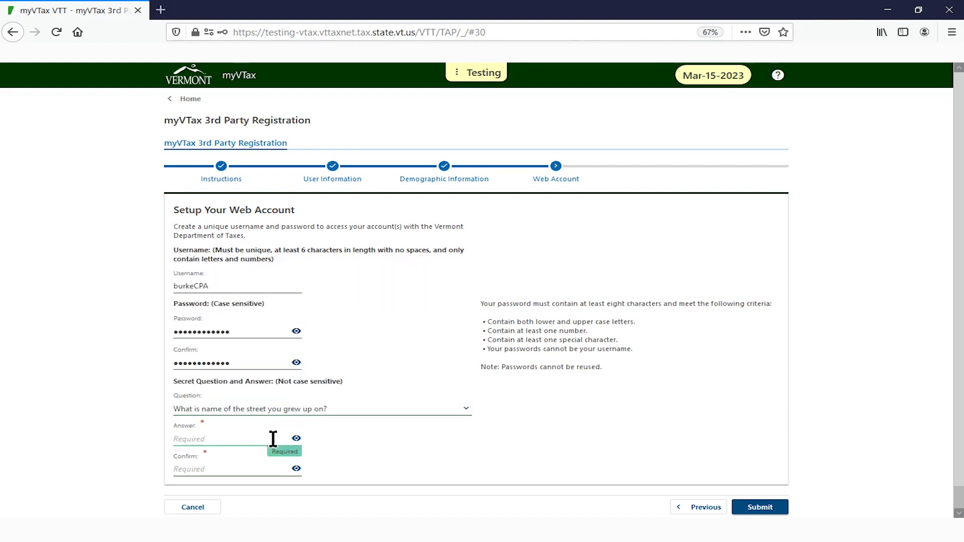
{"action": "type", "text": "•••••"}
{"action": "left_click", "coordinate": [251, 468]}
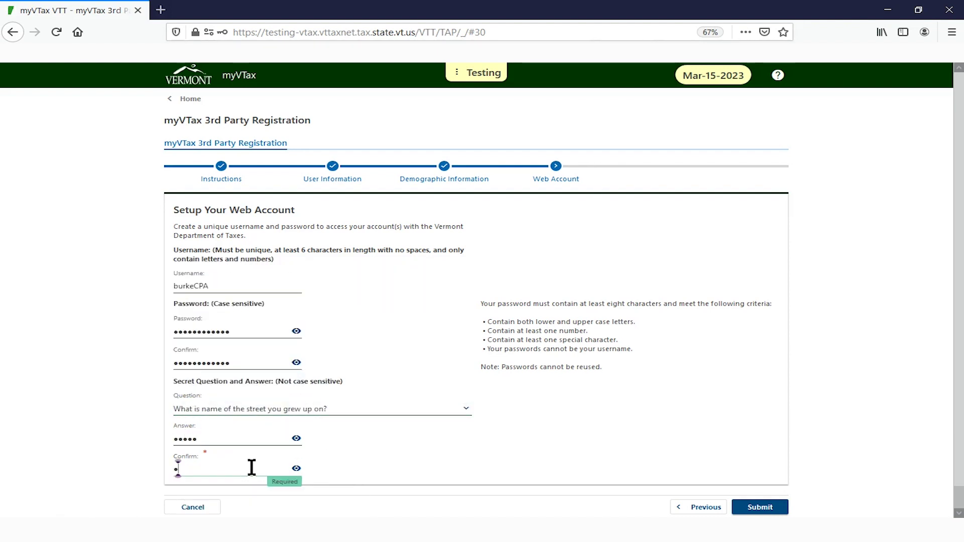
{"action": "type", "text": "•••••"}
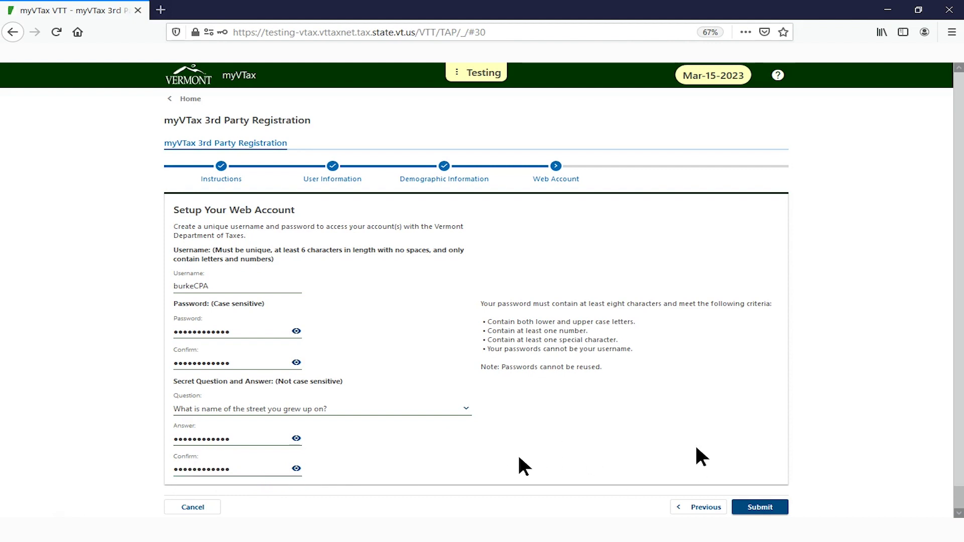
{"action": "scroll", "coordinate": [518, 453], "scroll_direction": "down", "scroll_amount": 1}
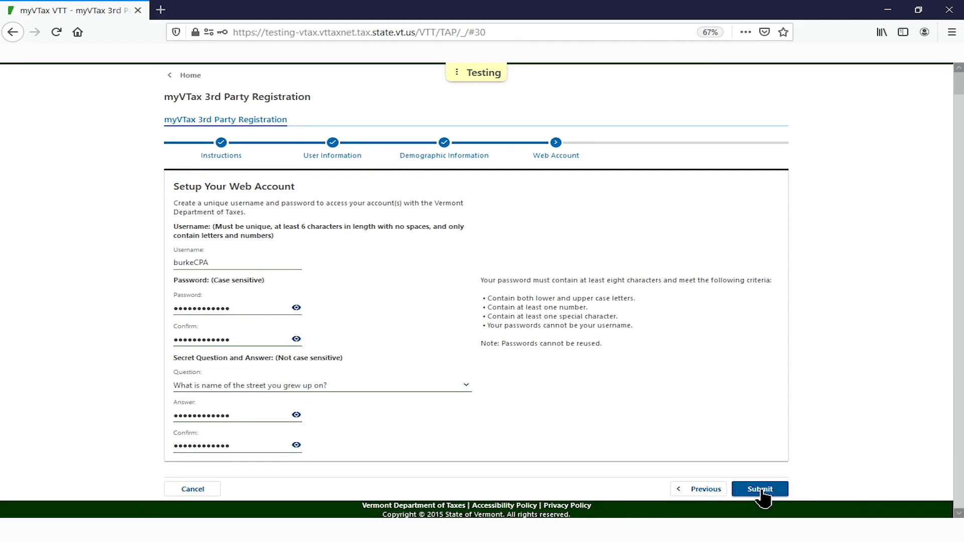
Submit the completed registration to reach the Confirmation page with the confirmation number
{"action": "left_click", "coordinate": [760, 489]}
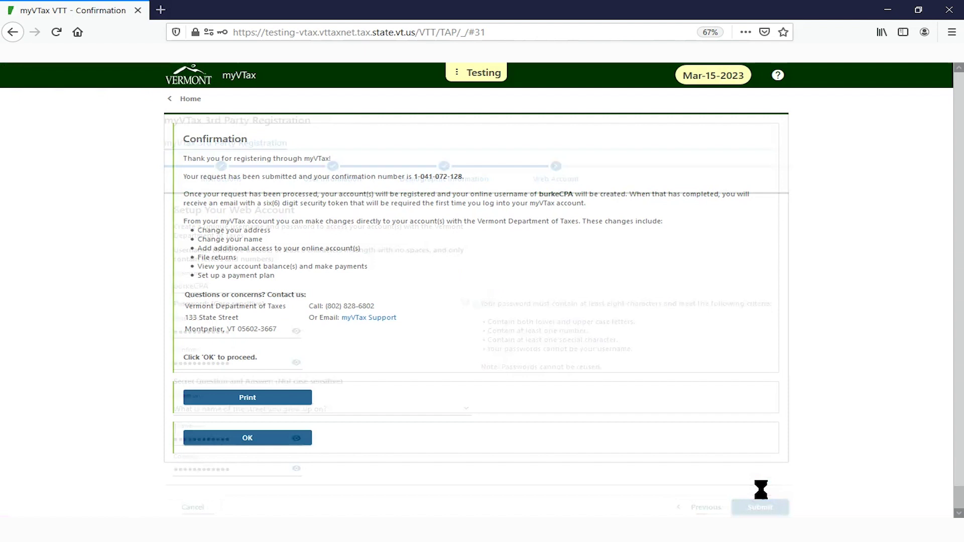